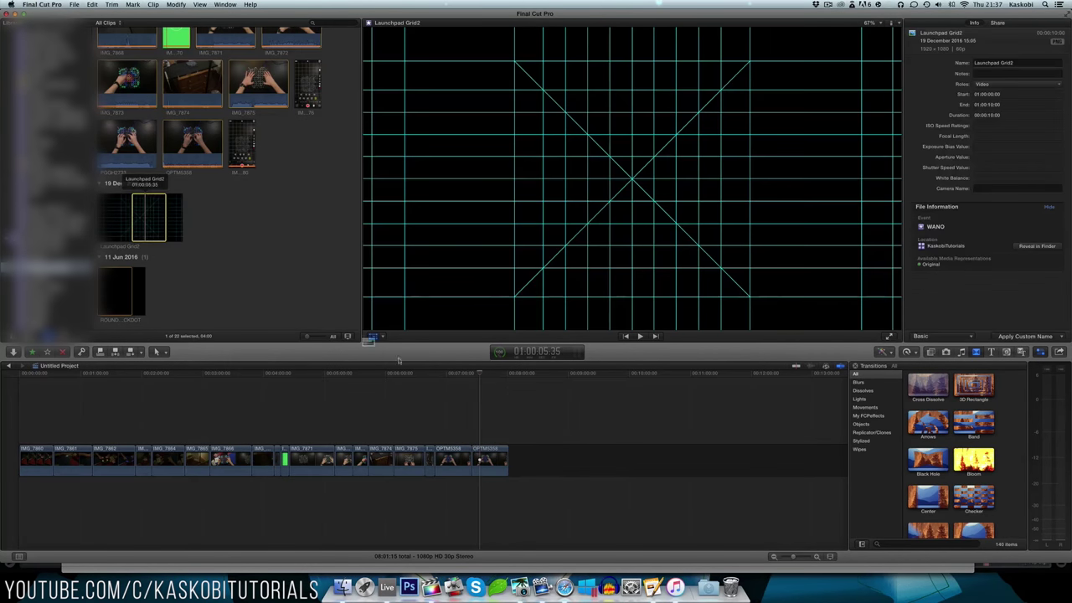
Lay Launchpad Grid2 over the OPTM5358 clip and scale the footage to about 127% to match it.
left_click_drag(148, 215, 482, 423)
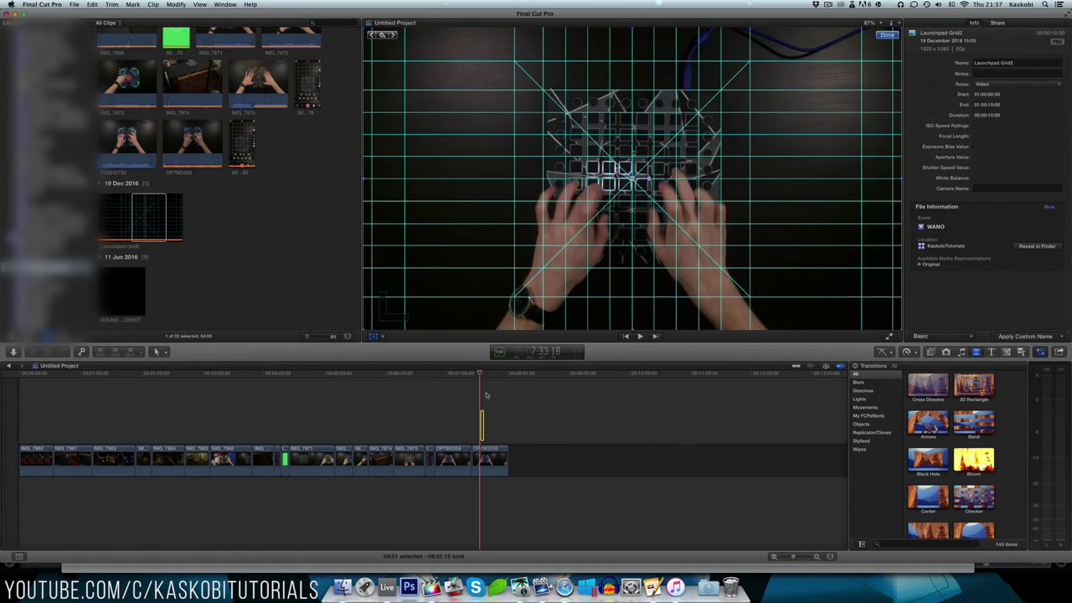
left_click(493, 461)
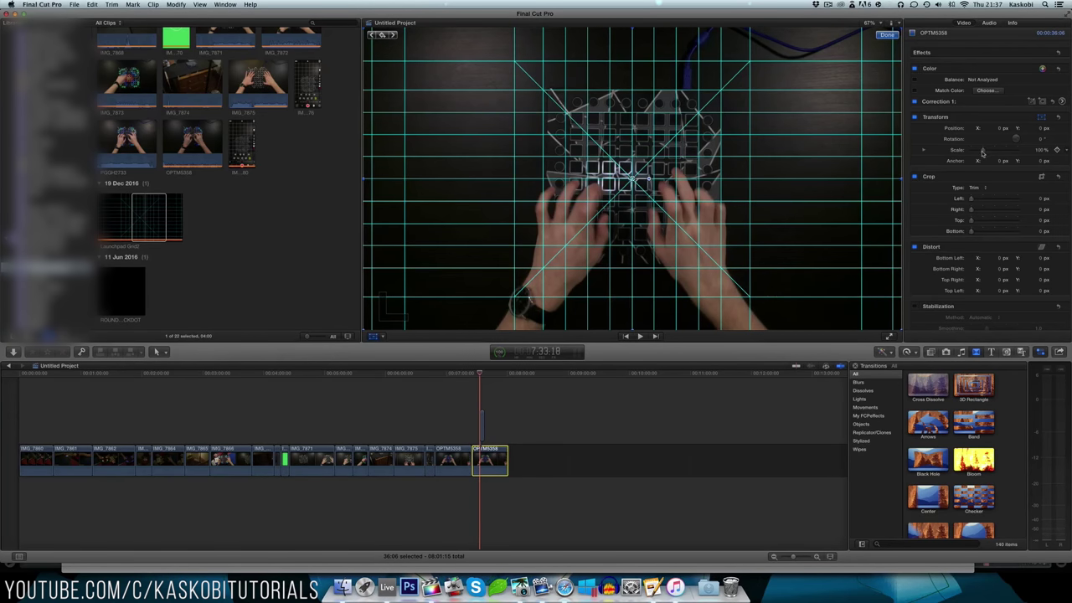
left_click_drag(981, 152, 1040, 127)
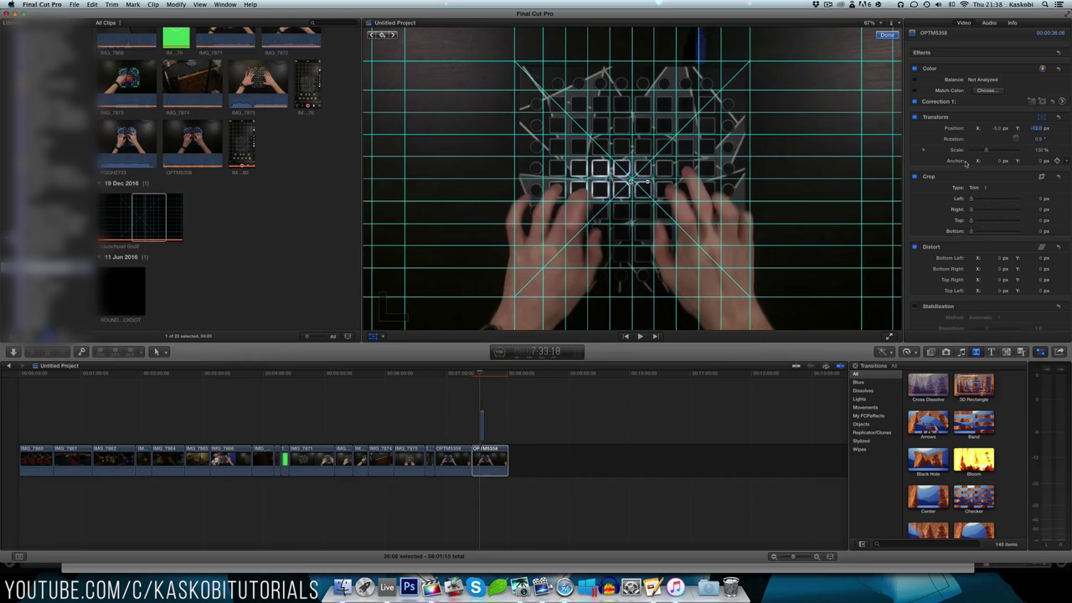
left_click_drag(986, 150, 988, 152)
Replace the grid guide with a ROUNDBLACKDOT overlay extended across the performance clip.
left_click(482, 425)
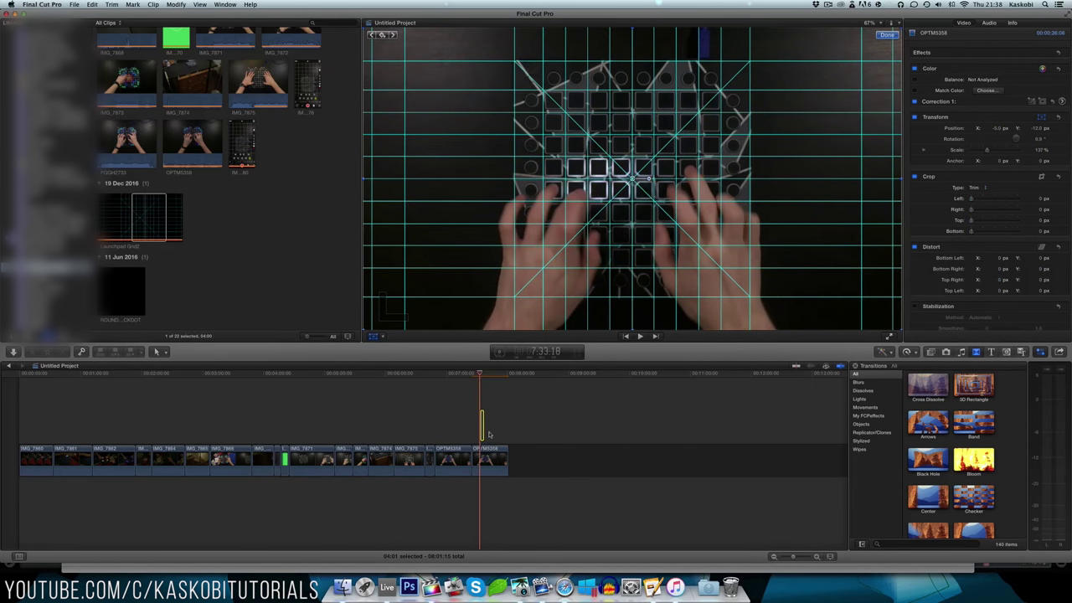
key("Delete")
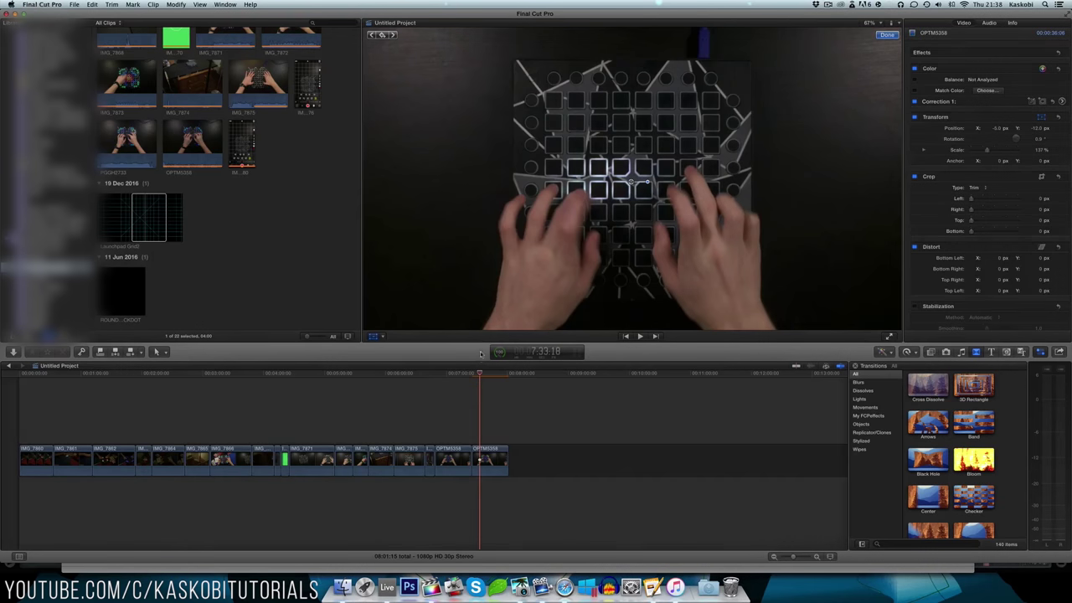
key("ctrl+z")
left_click(477, 424)
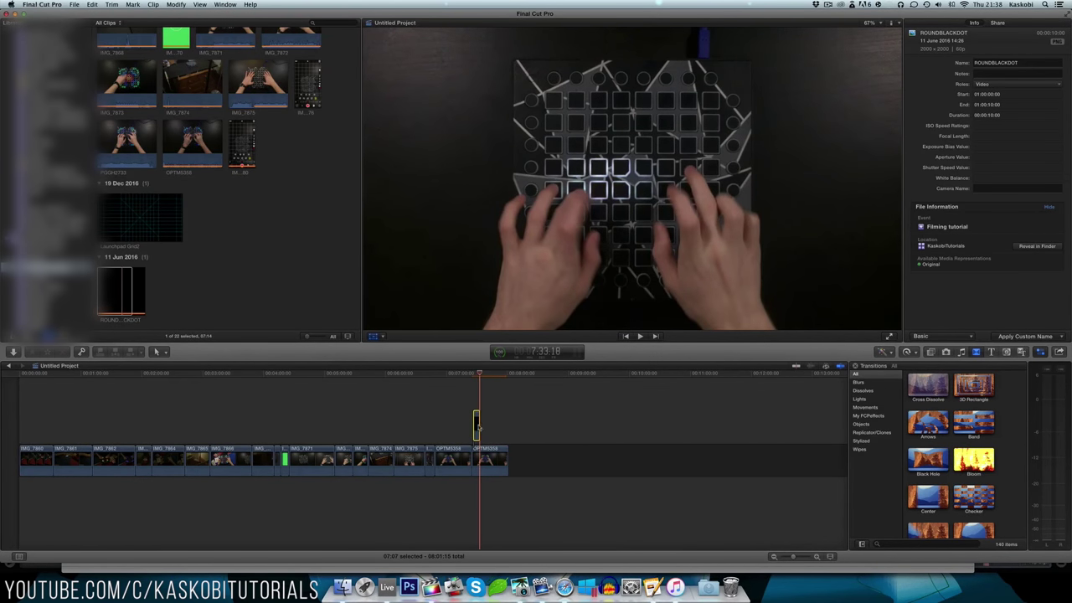
left_click_drag(478, 424, 508, 423)
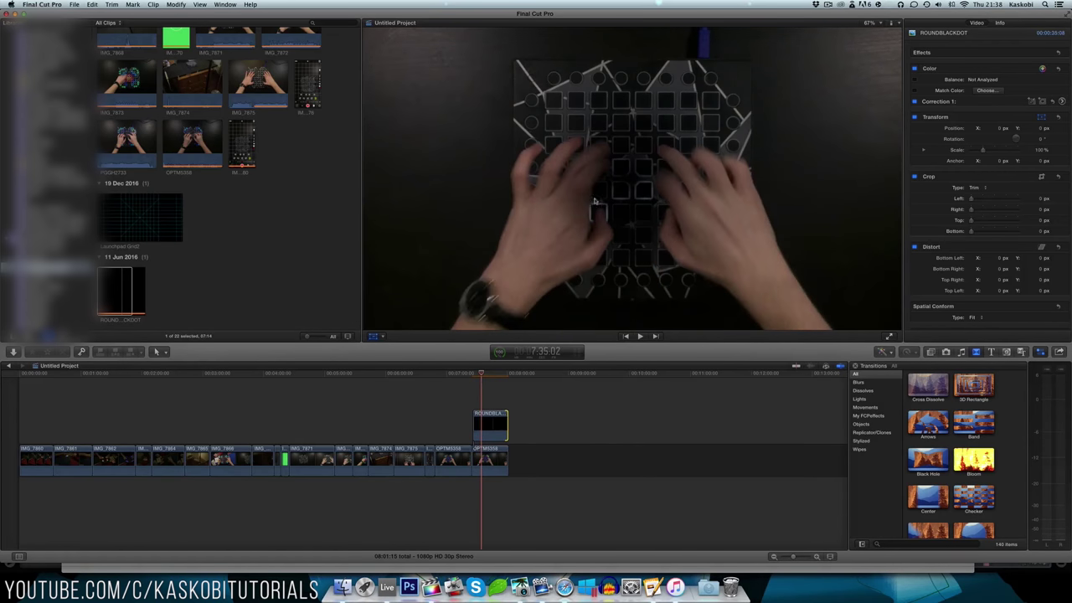
With the viewer at 50%, scale the black dot to ~285%, set opacity ~79%, and cover the left reflection.
left_click(870, 26)
left_click(876, 66)
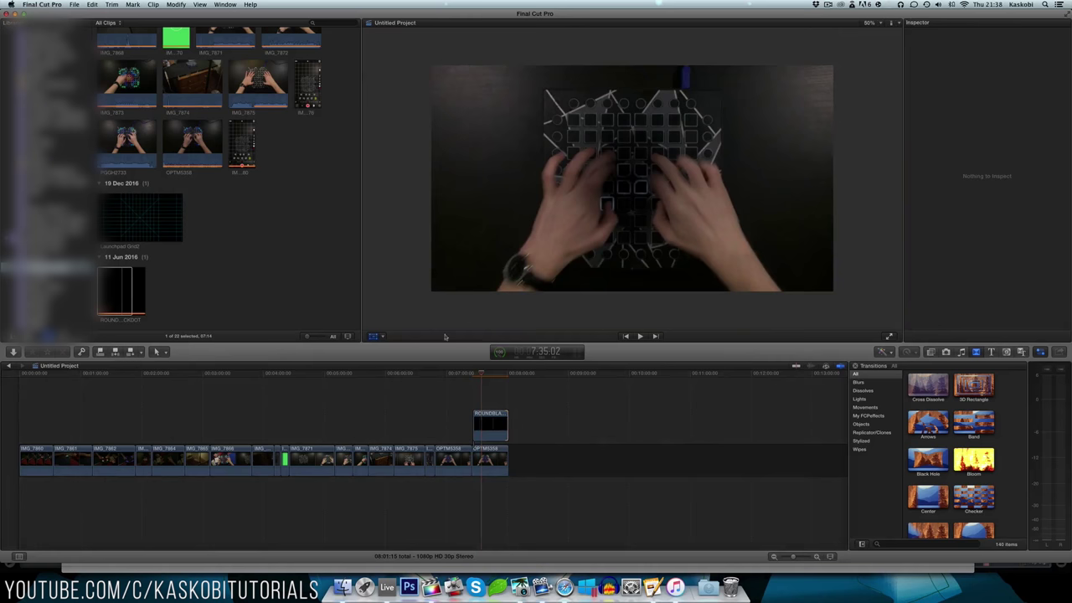
left_click(503, 424)
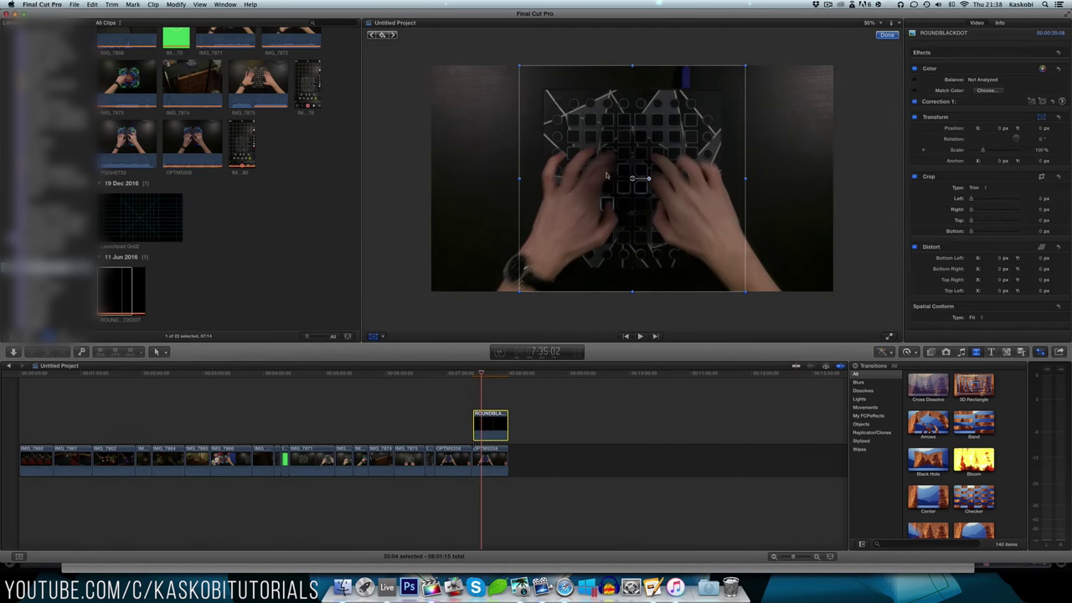
left_click_drag(638, 180, 459, 69)
left_click_drag(573, 182, 786, 395)
left_click_drag(460, 68, 478, 75)
scroll(1016, 274, "down", 2)
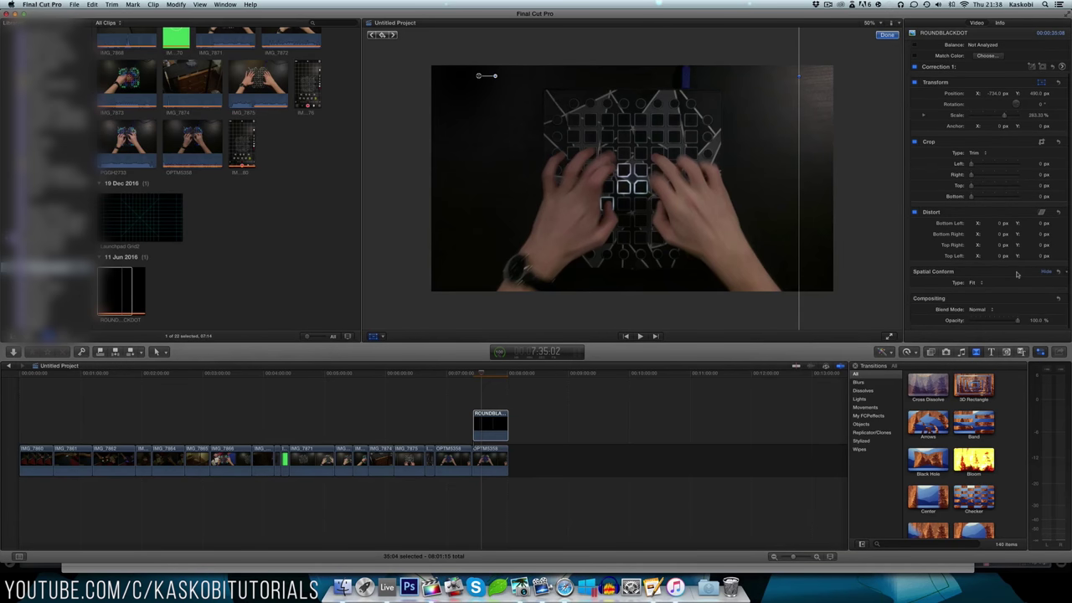
mouse_move(1022, 325)
left_mouse_down()
mouse_move(1008, 323)
mouse_move(1017, 325)
left_mouse_up()
left_click_drag(483, 75, 489, 80)
Paste a second black dot overlay above the first and select the copy.
left_click(475, 399)
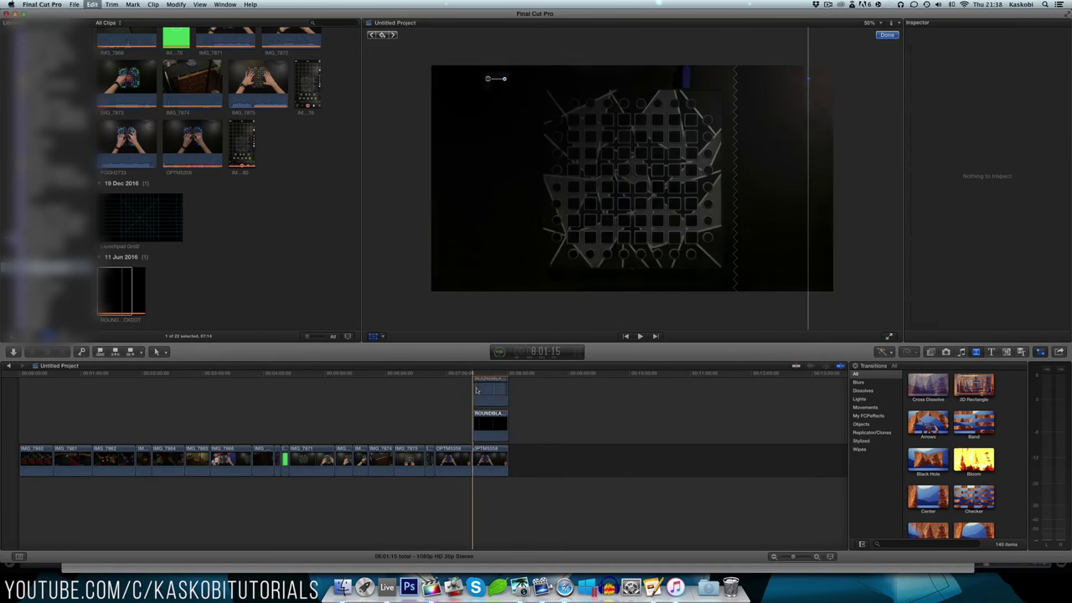
key("super+v")
left_click(484, 373)
left_click(593, 205)
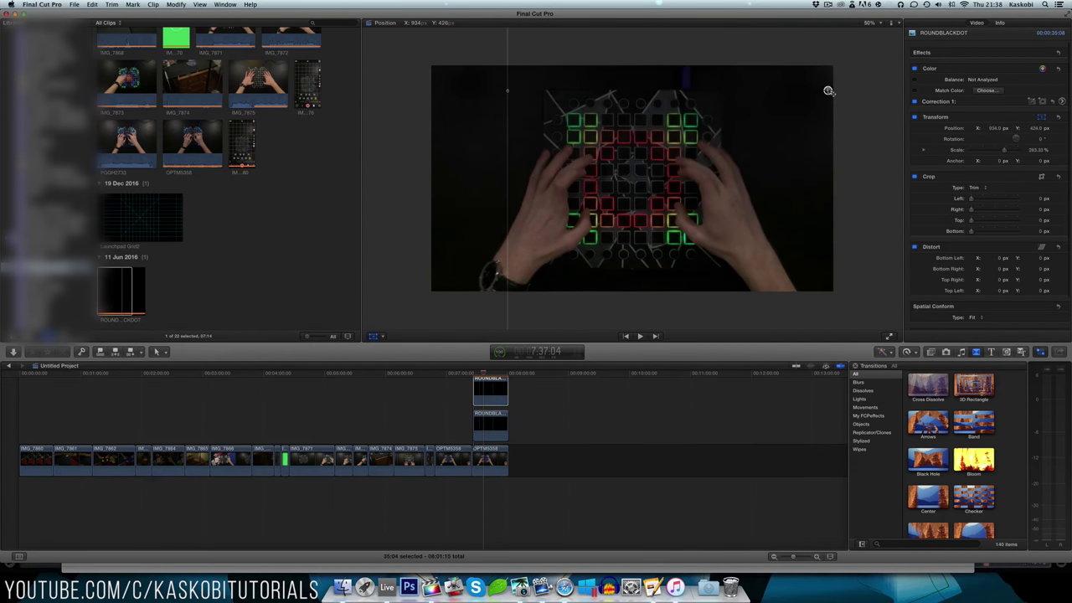
Combine the footage and both black dot overlays into a new compound clip.
left_click_drag(515, 485, 494, 399)
right_click(493, 398)
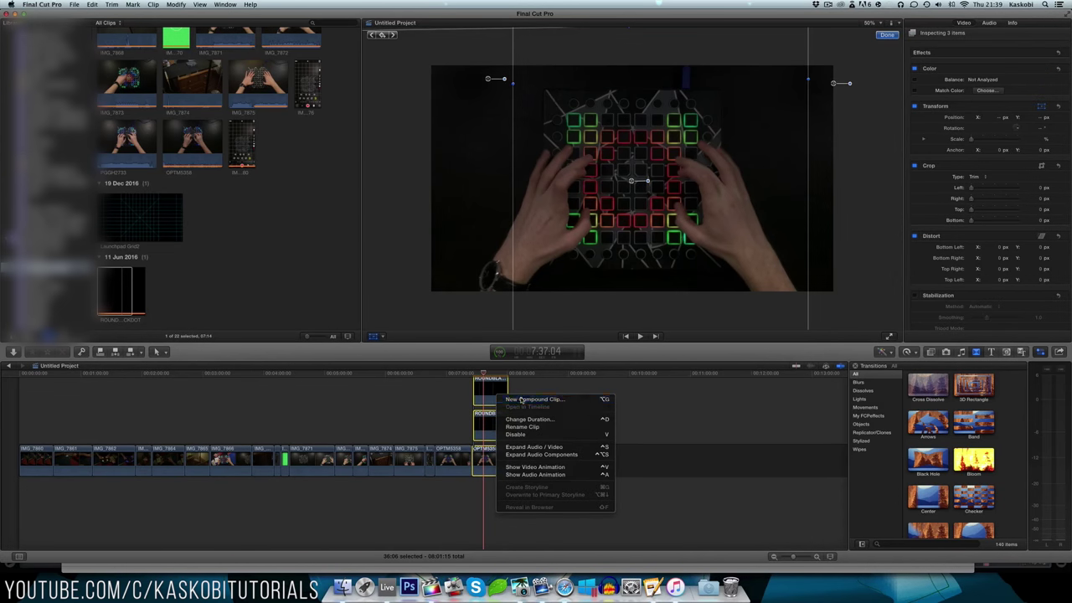
left_click(504, 401)
key("Escape")
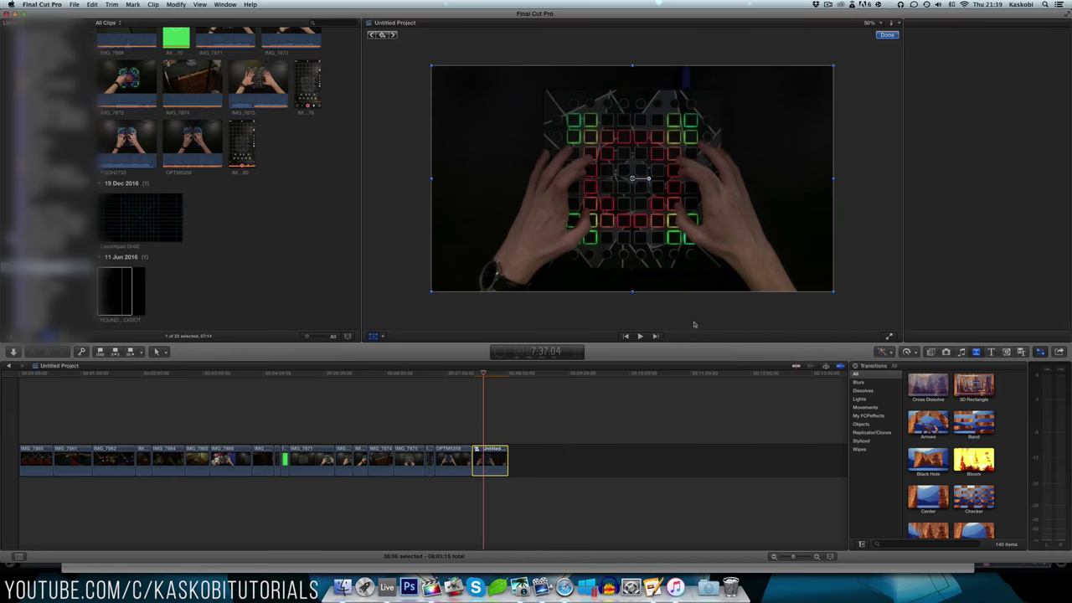
Apply White Balance Plugin 2 to the compound clip, showing the luma waveform with the picture fit to the viewer.
key("super+4")
key("super+5")
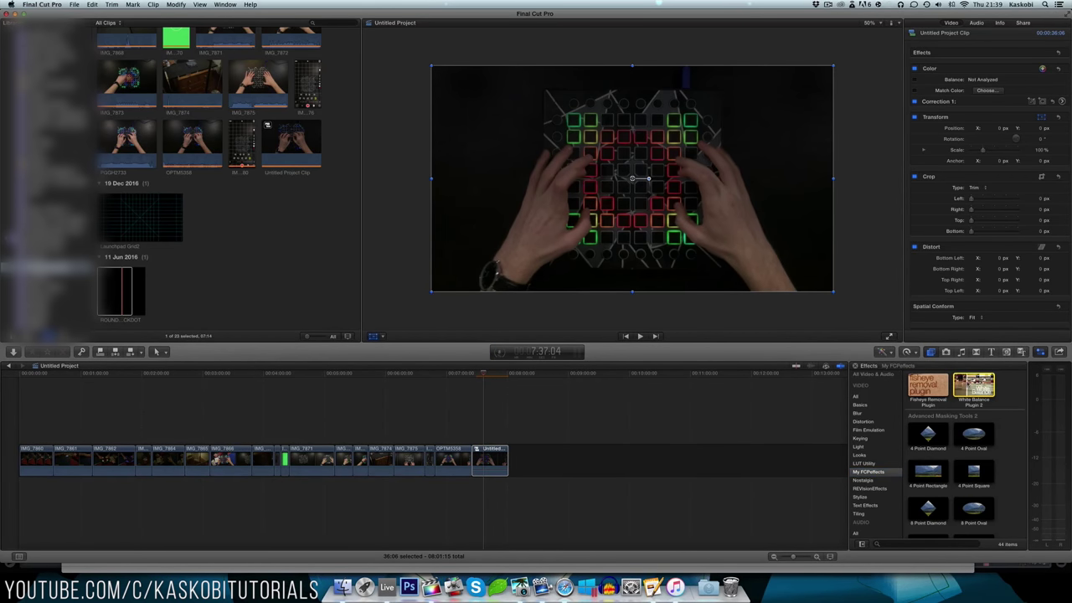
left_click_drag(973, 385, 582, 439)
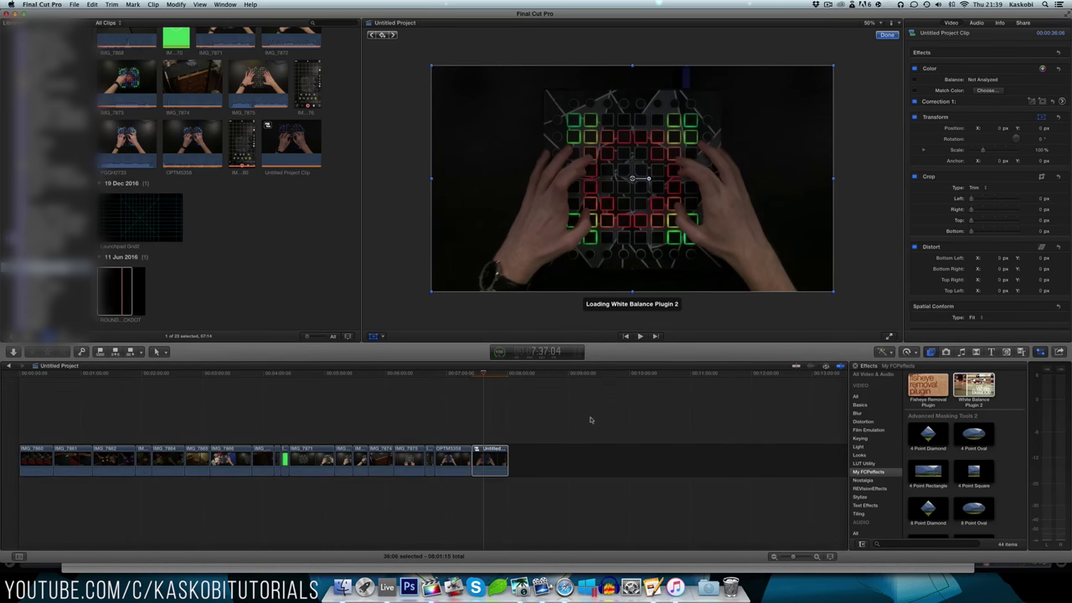
left_click(887, 34)
key("super+7")
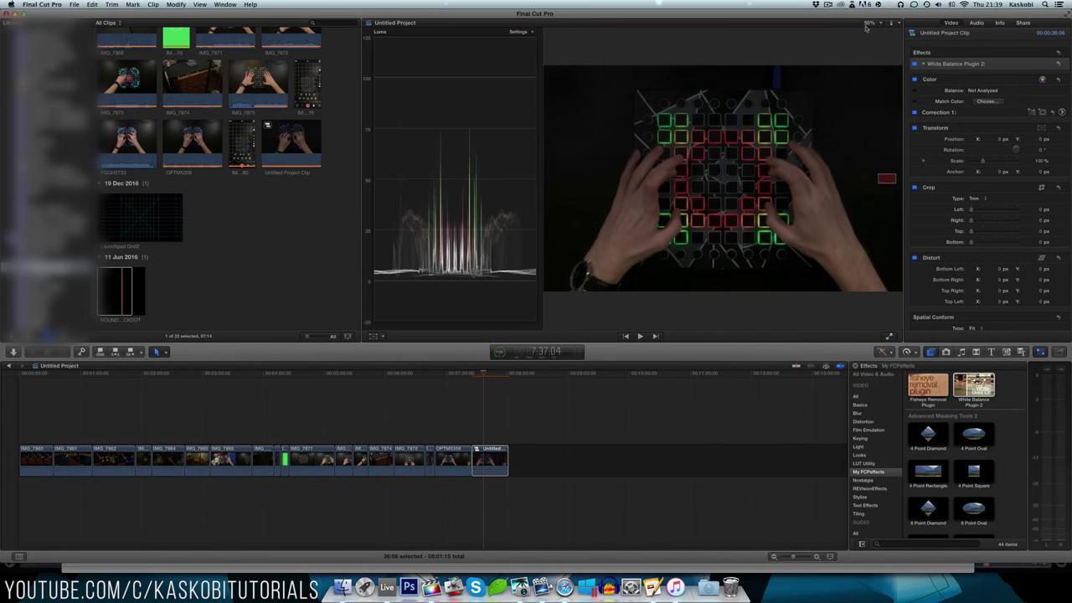
left_click(870, 22)
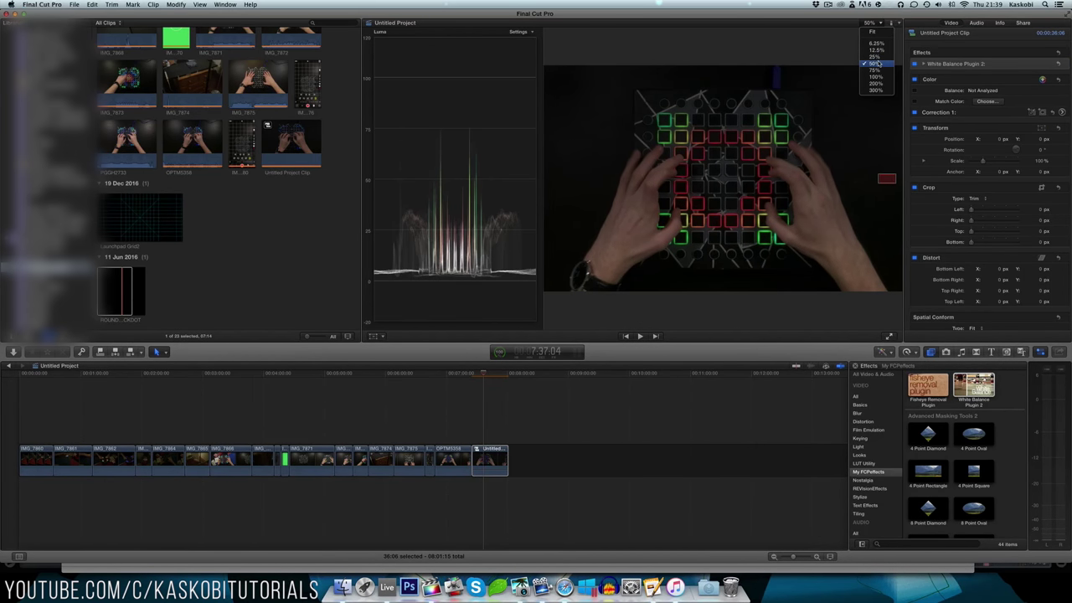
left_click(871, 31)
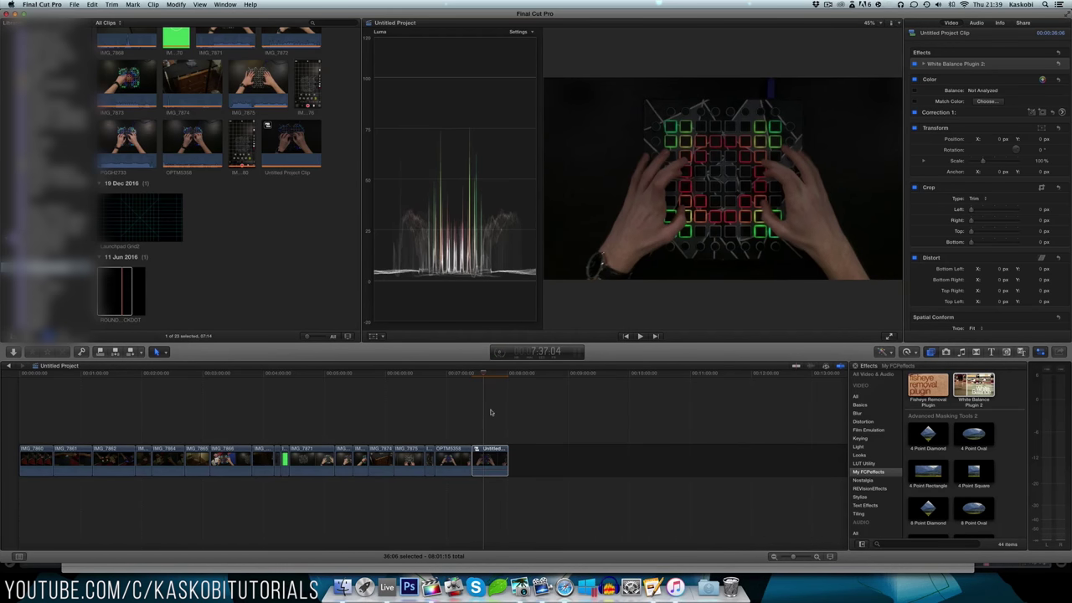
left_click(494, 376)
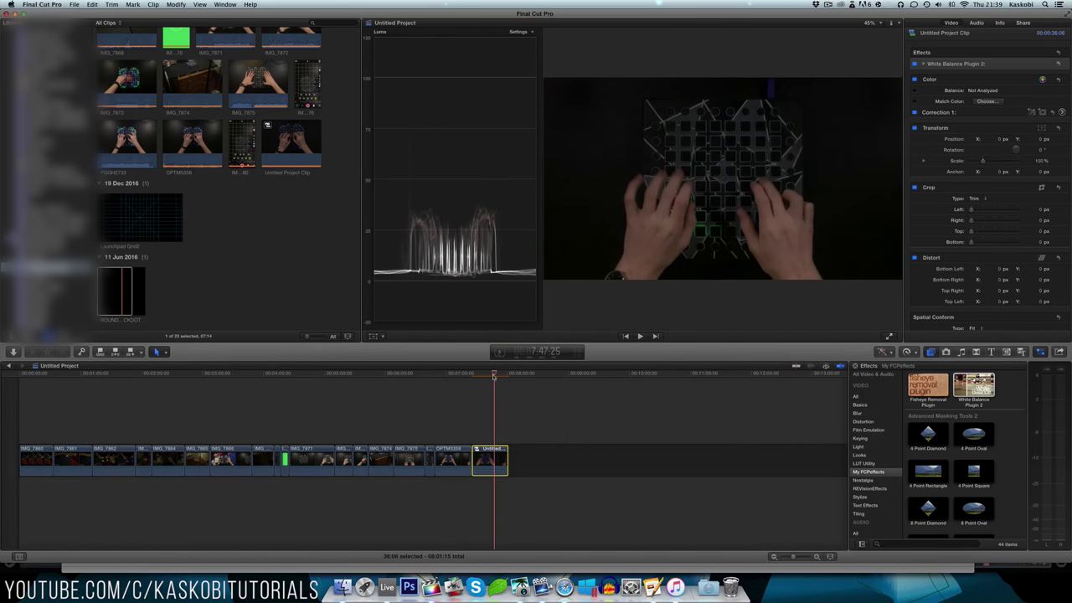
Raise White Balance Plugin 2 Brightness to 24.11 and lower Blacks to -2.23.
key("space")
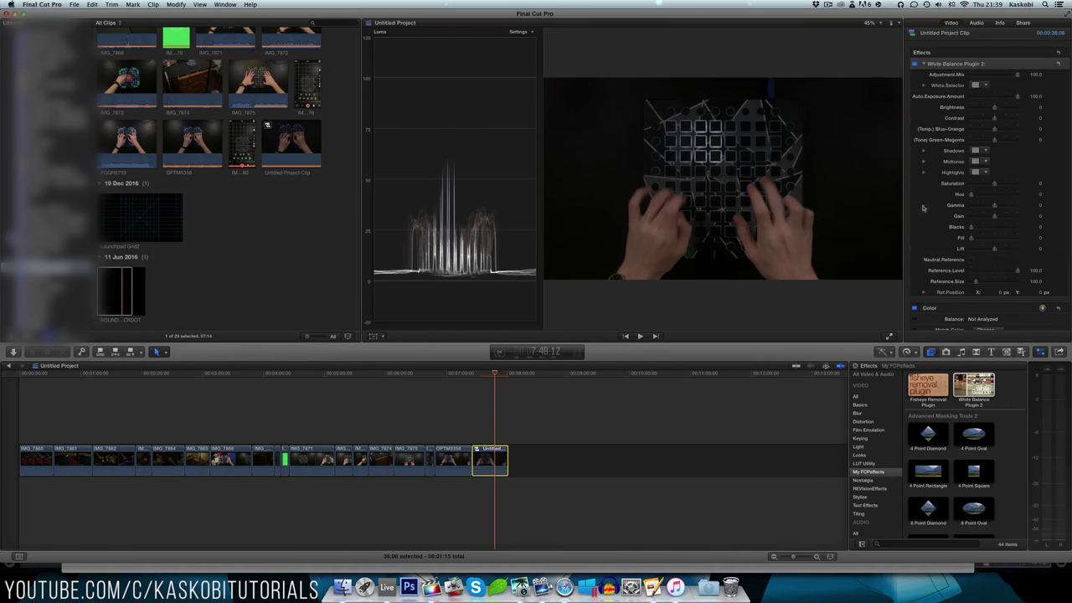
left_click_drag(994, 108, 997, 109)
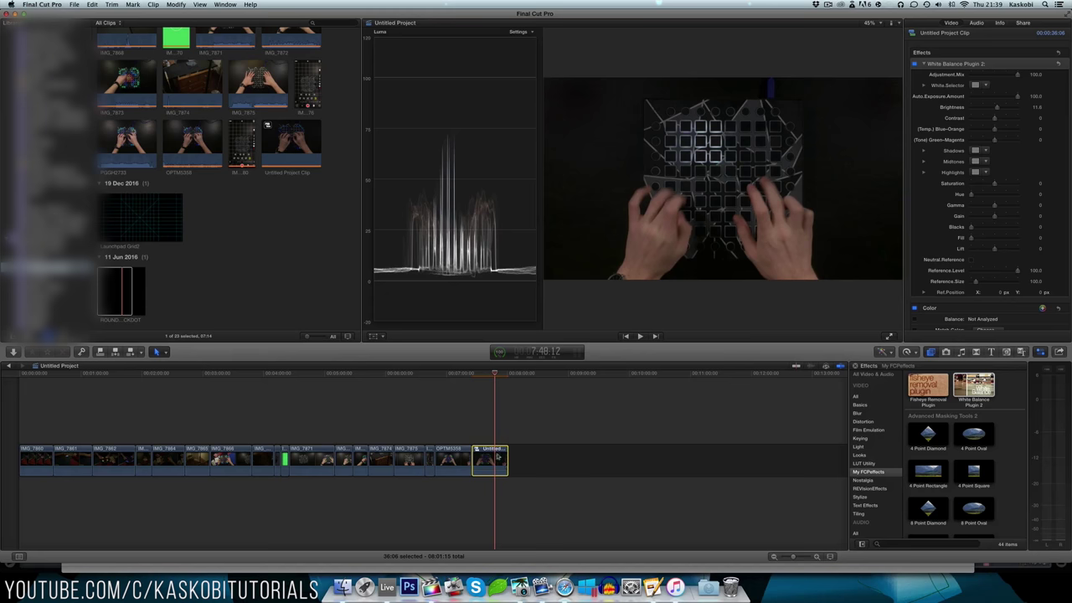
left_click_drag(994, 227, 971, 228)
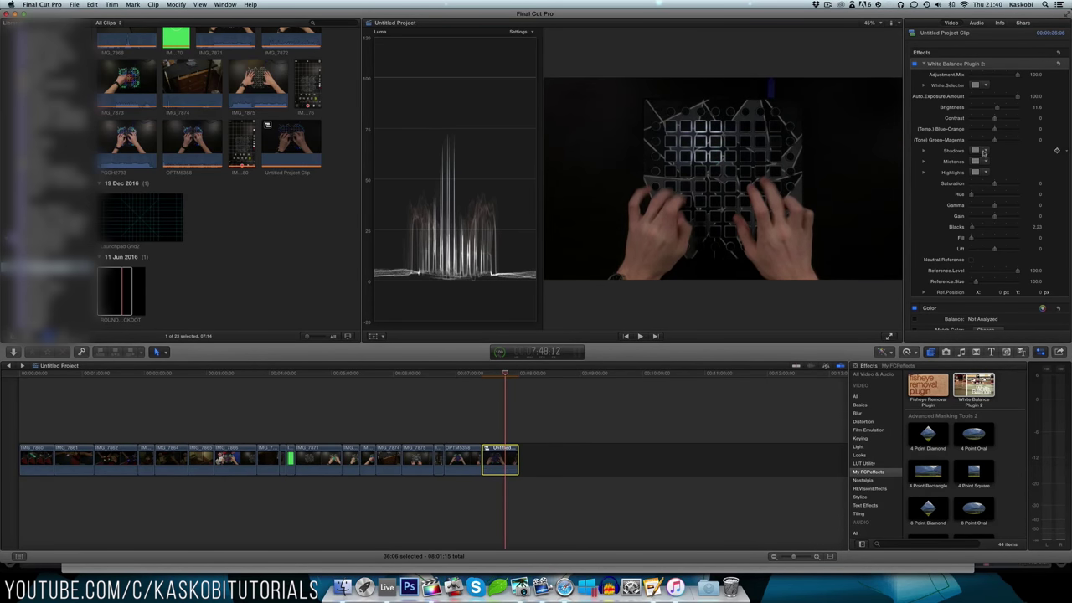
left_click_drag(997, 108, 999, 109)
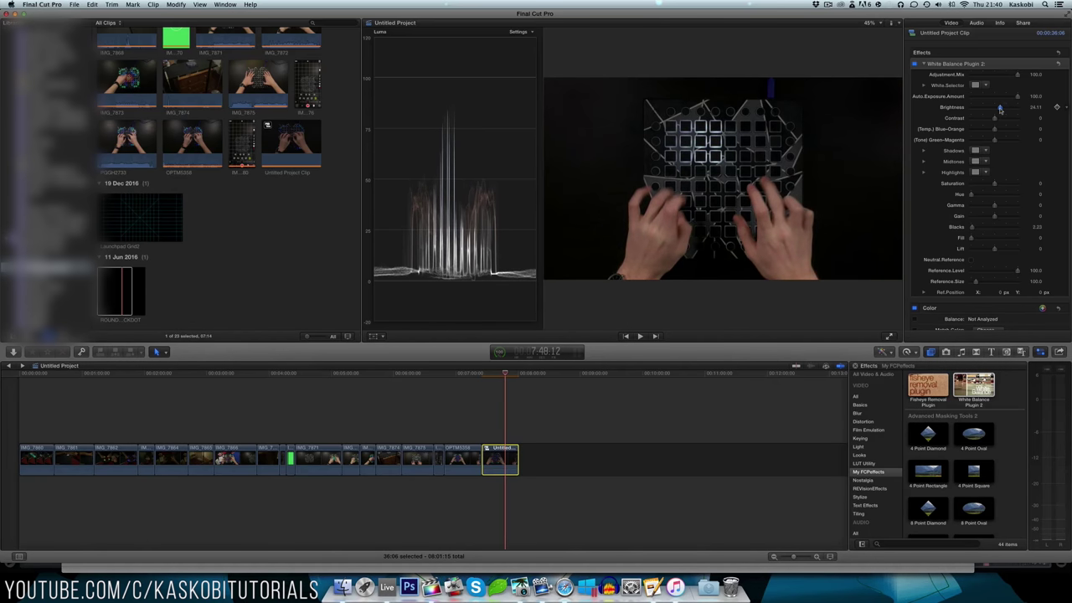
Set the plugin's Shadows colour to 41% grey with the Gray Scale Slider.
left_click(975, 149)
left_click(222, 119)
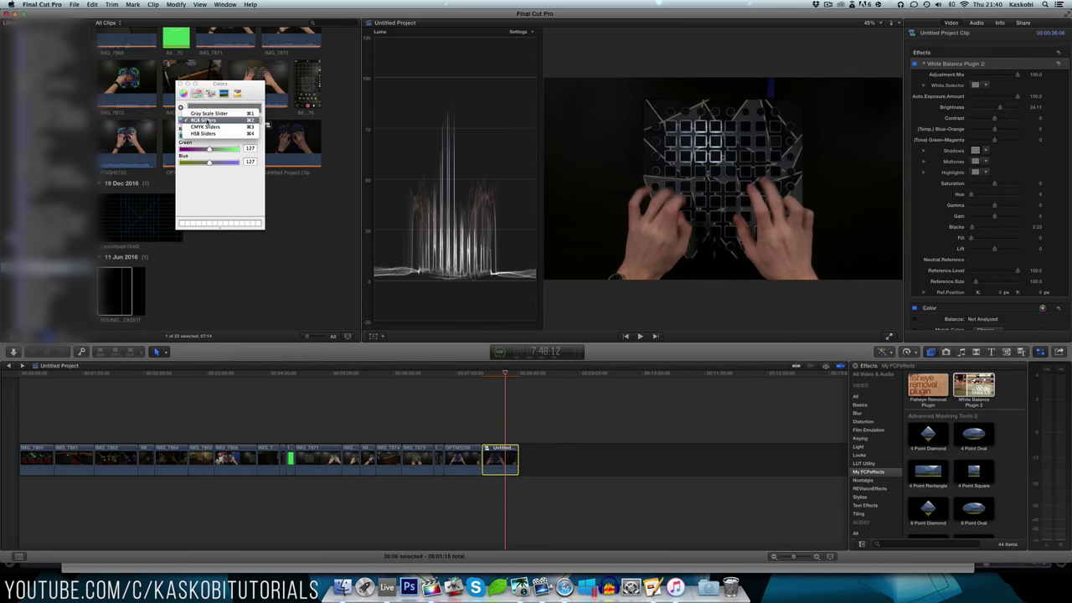
left_click(209, 110)
left_click(204, 135)
left_click_drag(205, 136, 204, 136)
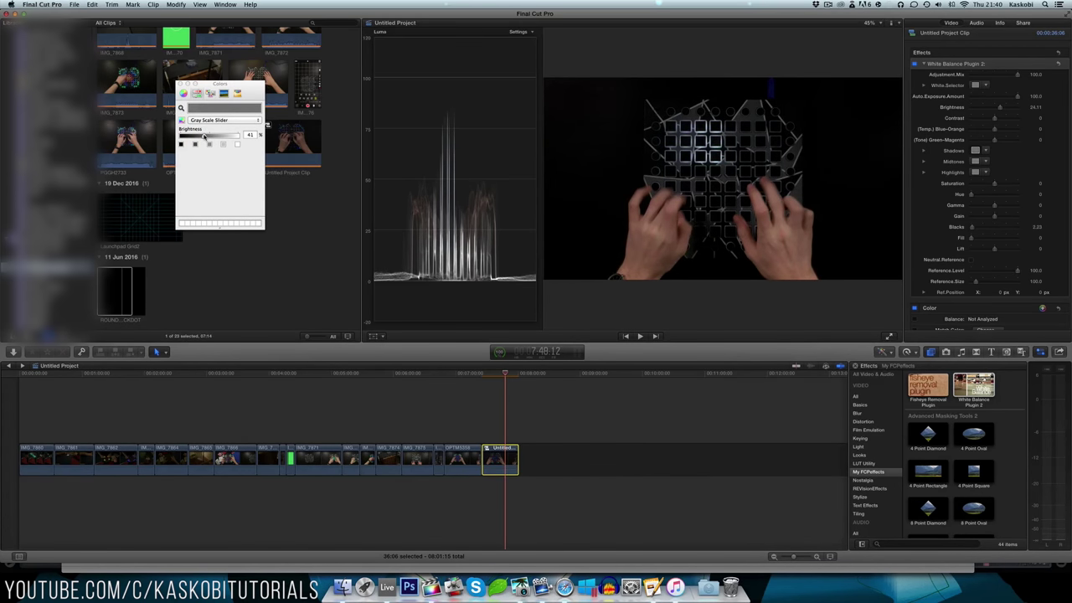
left_click(179, 83)
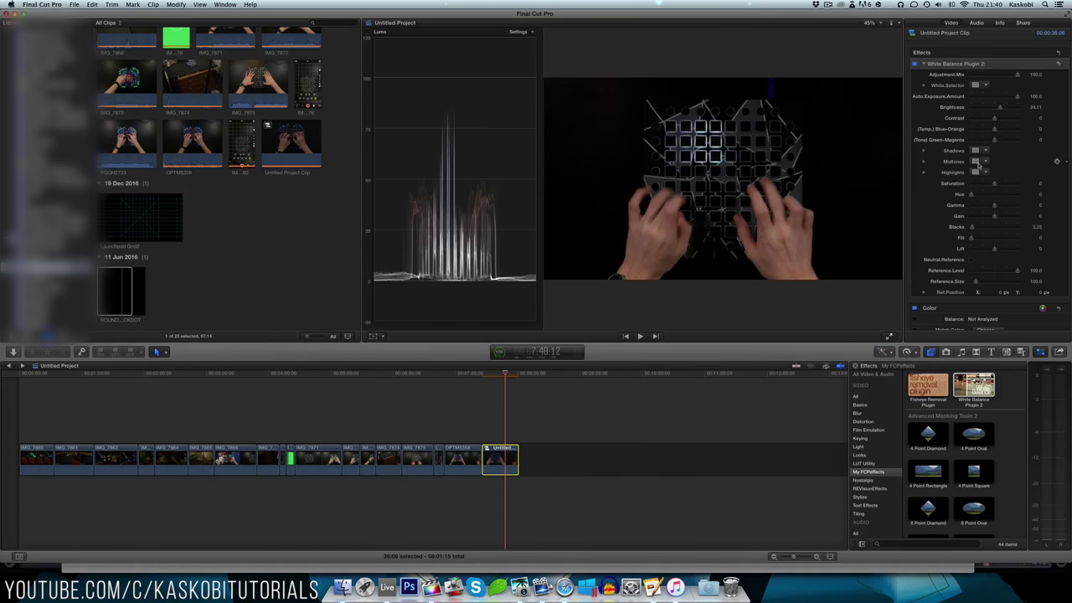
Set the plugin's Midtones colour to 50% grey with the Gray Scale Slider.
left_click(976, 161)
left_click(224, 120)
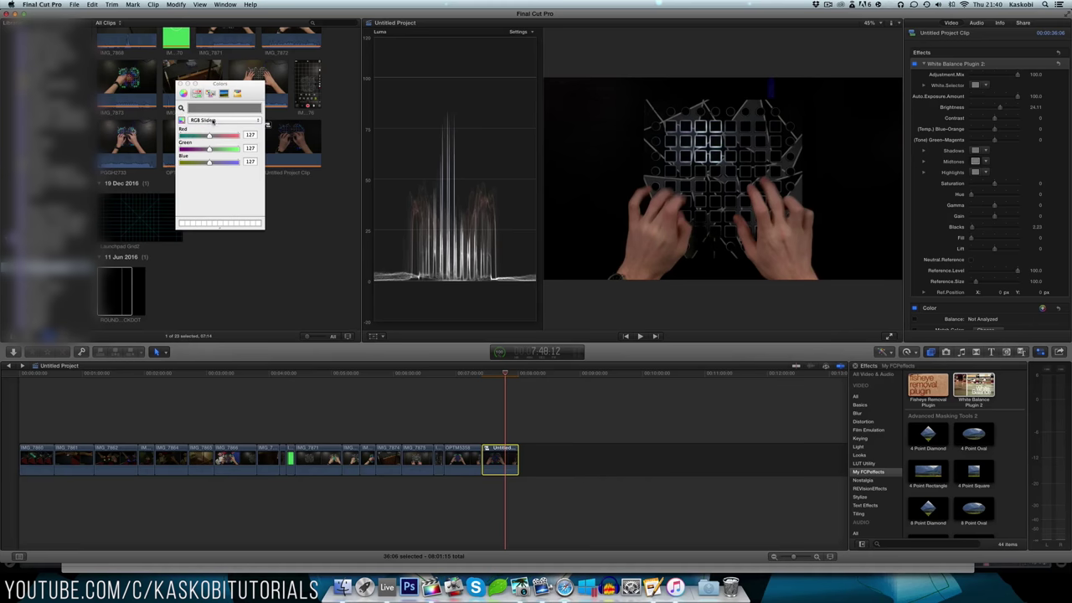
left_click(211, 116)
left_click_drag(206, 136, 208, 137)
Cool Temp (Blue-Orange) to -18.75 and play back the colour-corrected clip.
left_click(181, 85)
left_click_drag(993, 131, 990, 131)
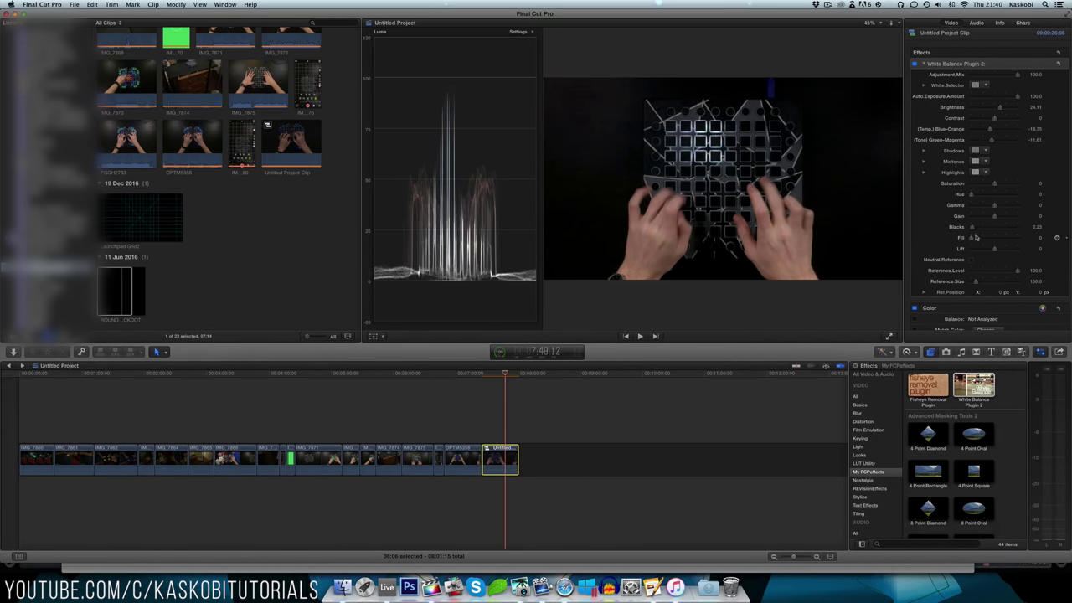
key("space")
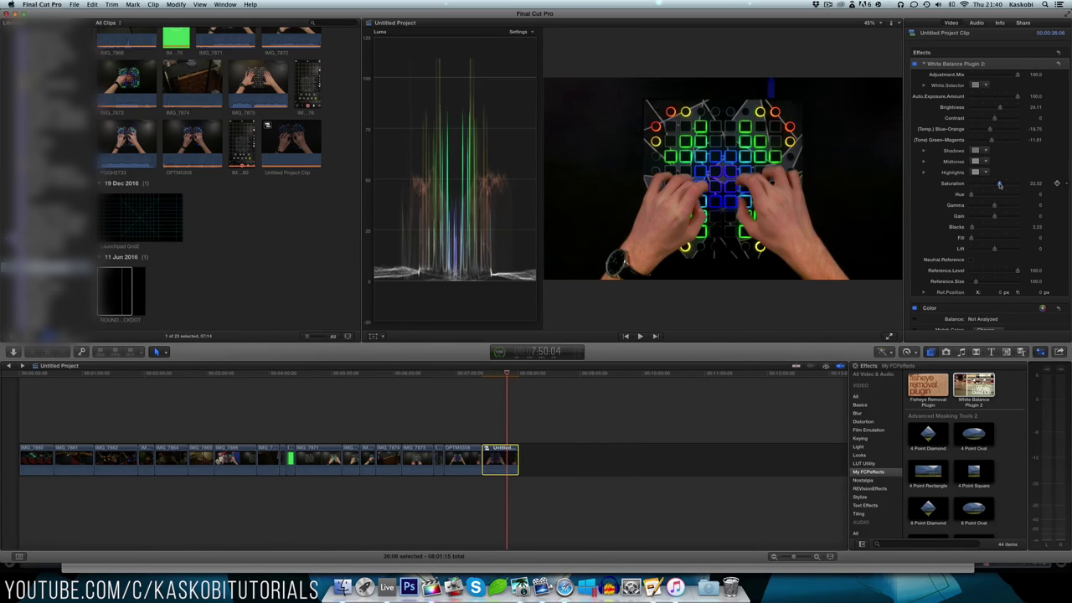
key("space")
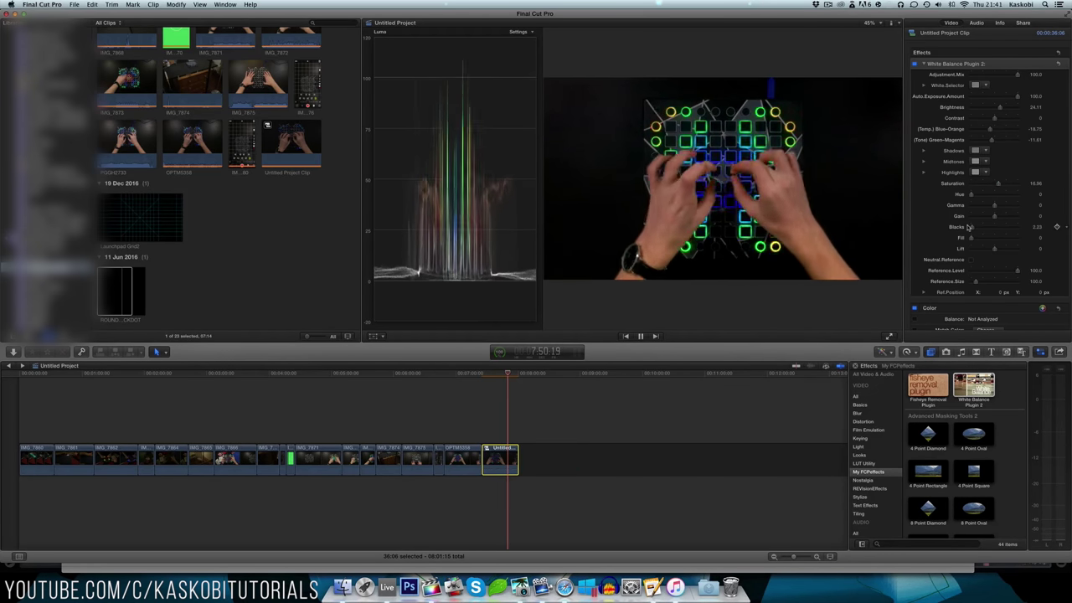